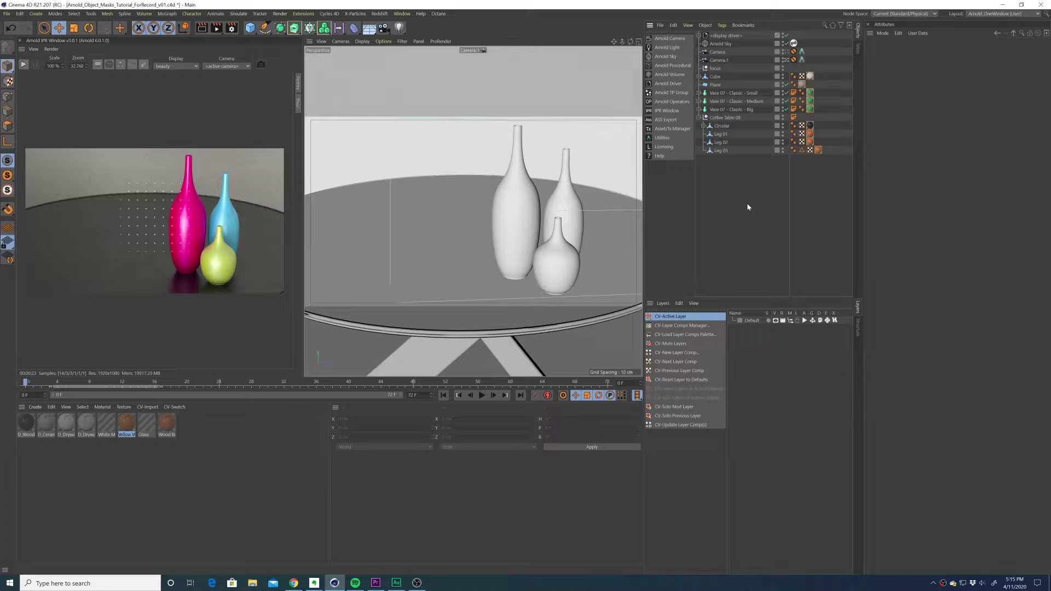
Step: Add an Arnold Object Mask tag to the three selected vases
{"action": "left_click", "coordinate": [757, 94]}
{"action": "left_click", "coordinate": [731, 110], "text": "shift"}
{"action": "left_click", "coordinate": [723, 26]}
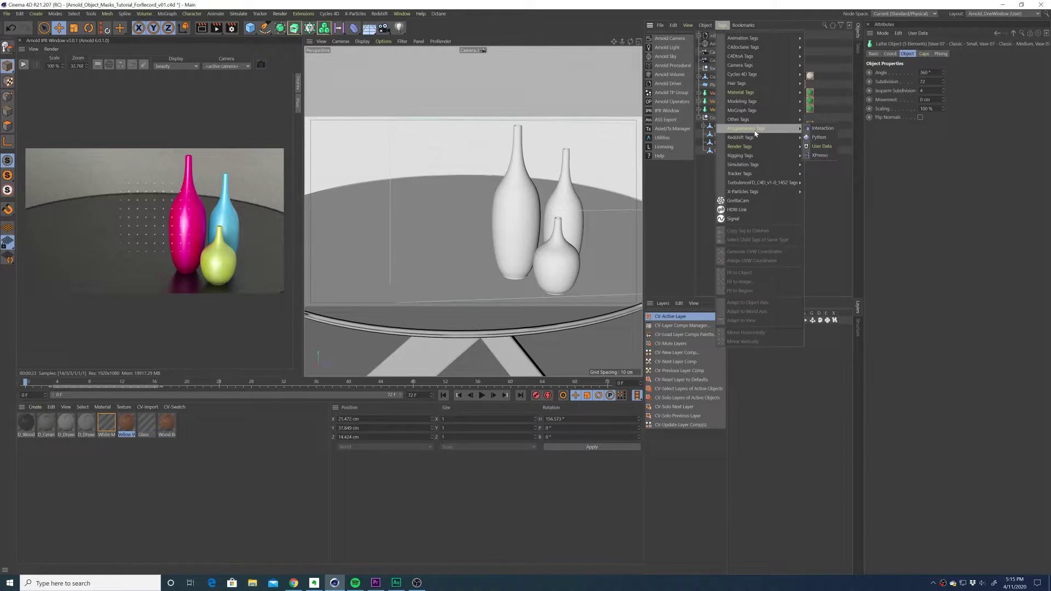
{"action": "mouse_move", "coordinate": [766, 60]}
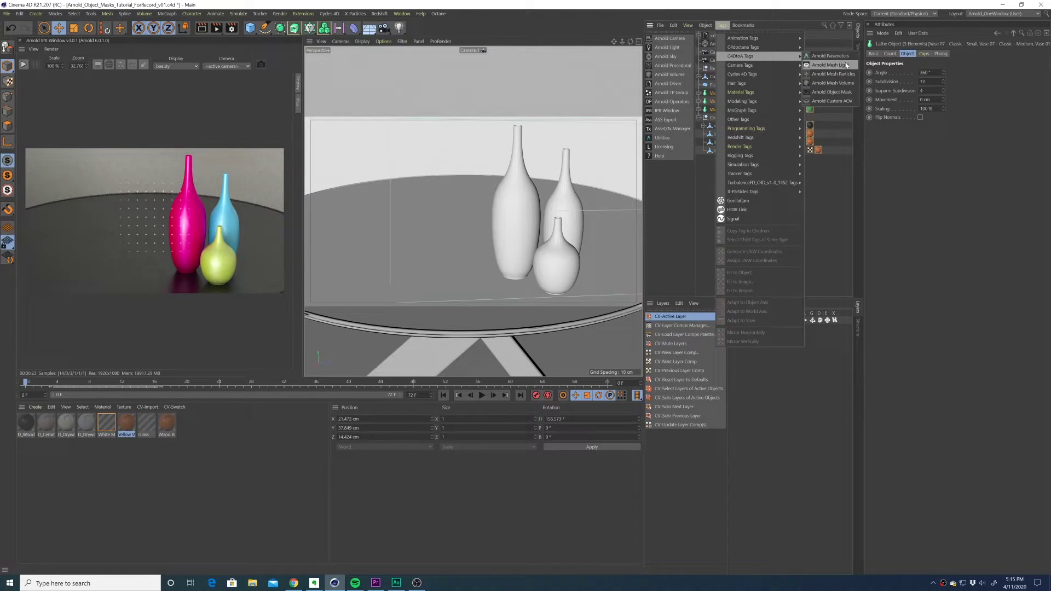
{"action": "left_click", "coordinate": [847, 98]}
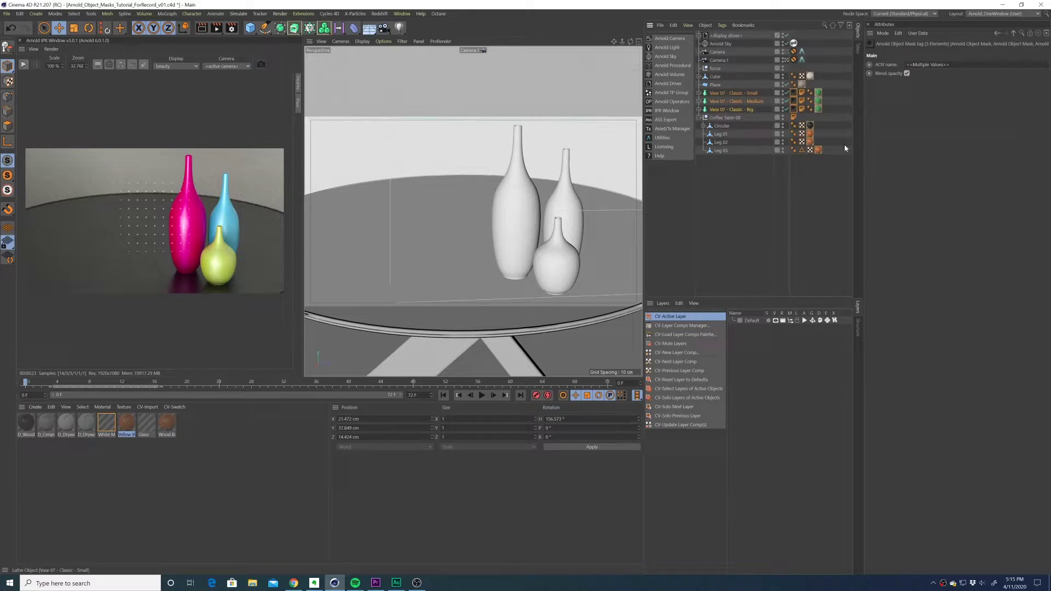
Step: Add an Arnold Object Mask tag to Coffee Table 08, then check the big and medium vases' mask tags
{"action": "left_click", "coordinate": [725, 118]}
{"action": "left_click", "coordinate": [724, 25]}
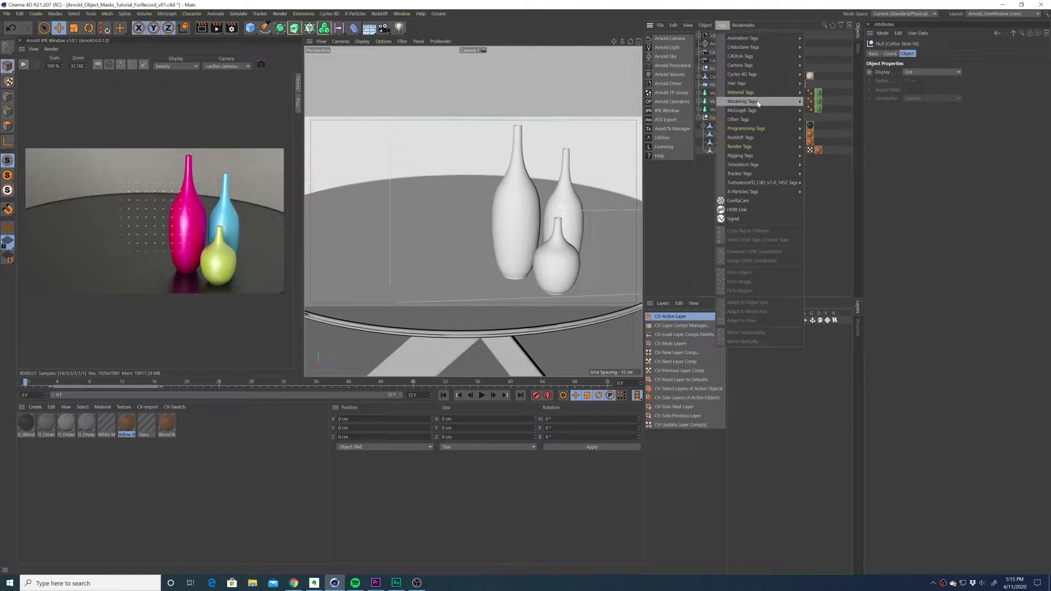
{"action": "mouse_move", "coordinate": [769, 61]}
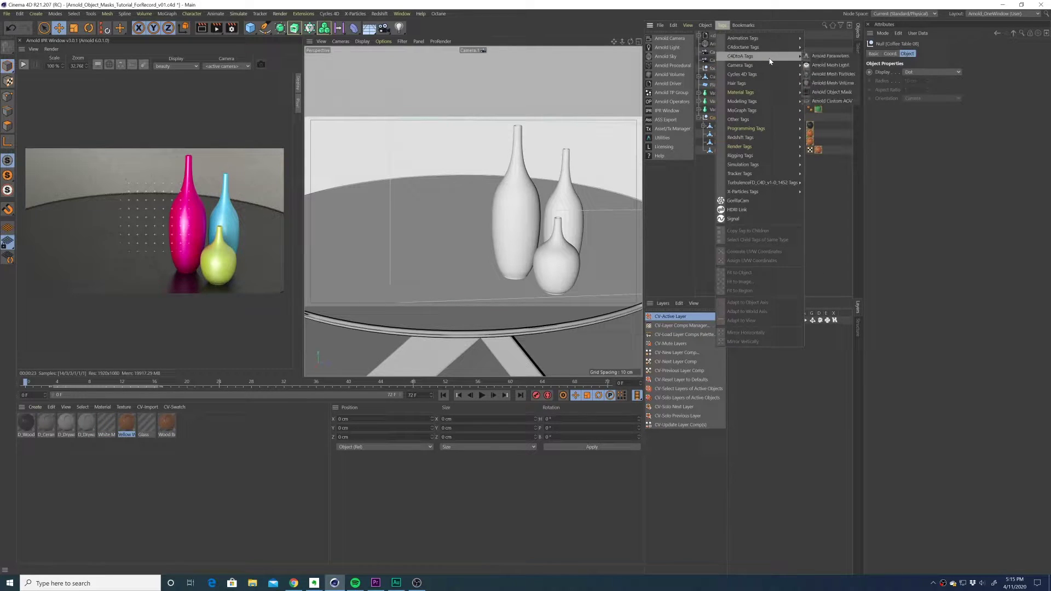
{"action": "left_click", "coordinate": [837, 92]}
{"action": "left_click", "coordinate": [794, 109]}
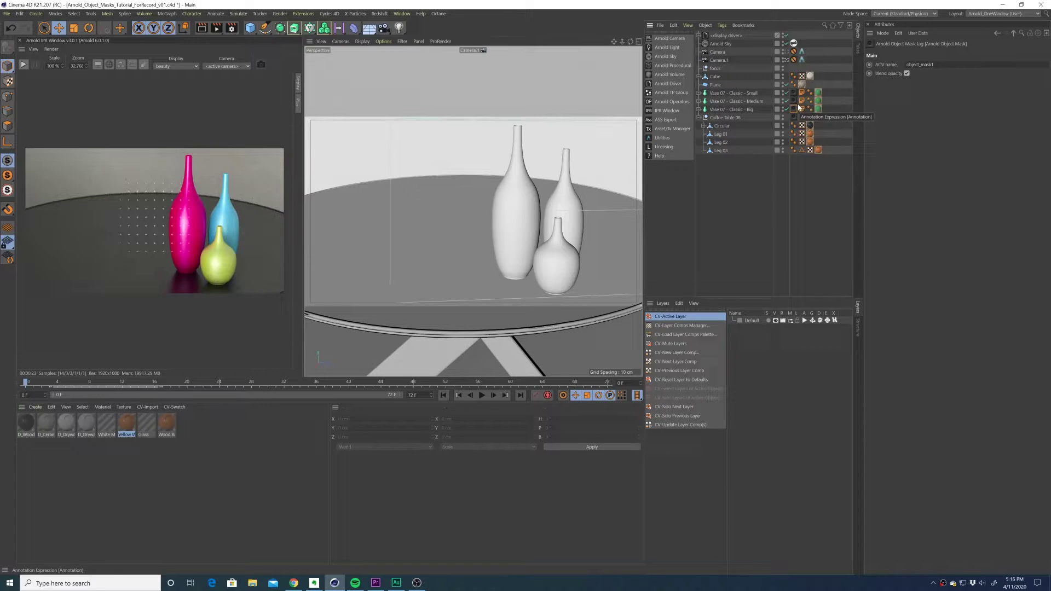
{"action": "left_click", "coordinate": [794, 102]}
Step: Replace the default Object Mask AOV names, naming the coffee table's mask coffee_table
{"action": "left_click", "coordinate": [795, 93]}
{"action": "double_click", "coordinate": [920, 64]}
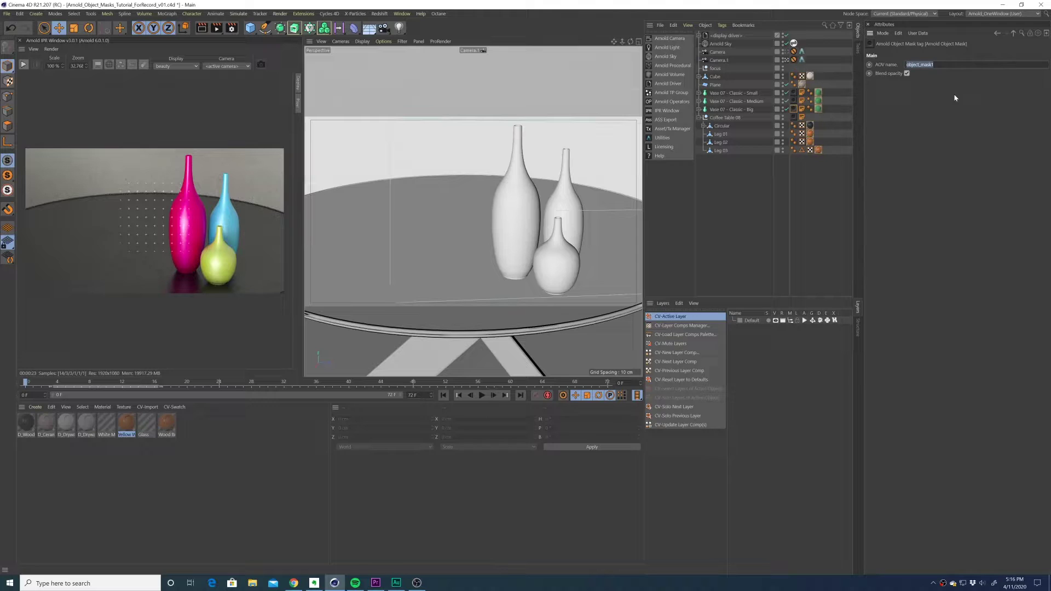
{"action": "type", "text": "vase_"}
{"action": "key", "text": "BackSpace"}
{"action": "key", "text": "BackSpace"}
{"action": "key", "text": "BackSpace"}
{"action": "key", "text": "BackSpace"}
{"action": "key", "text": "BackSpace"}
{"action": "type", "text": "coffee_table"}
Step: Add one more Arnold Object Mask tag to all three vases with the AOV name vase_group
{"action": "left_click", "coordinate": [727, 93]}
{"action": "left_click", "coordinate": [723, 110], "text": "shift"}
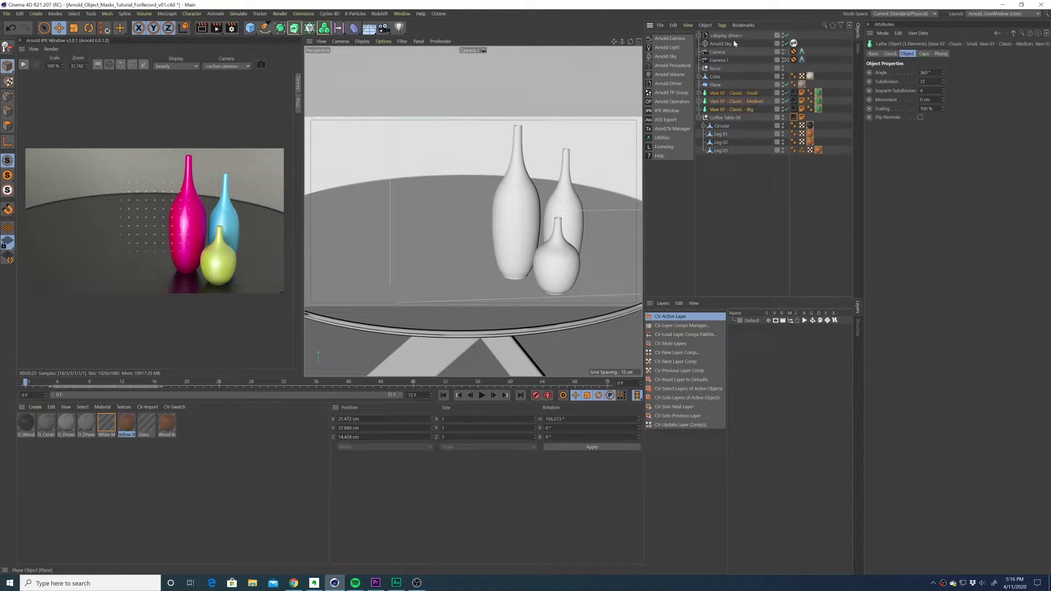
{"action": "left_click", "coordinate": [722, 25]}
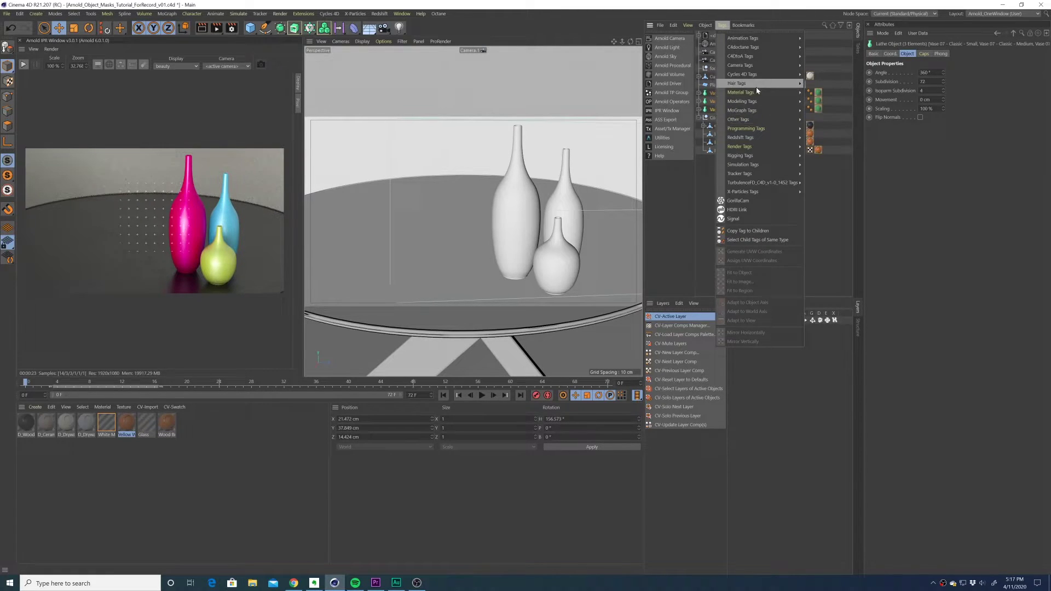
{"action": "mouse_move", "coordinate": [766, 56]}
{"action": "left_click", "coordinate": [832, 92]}
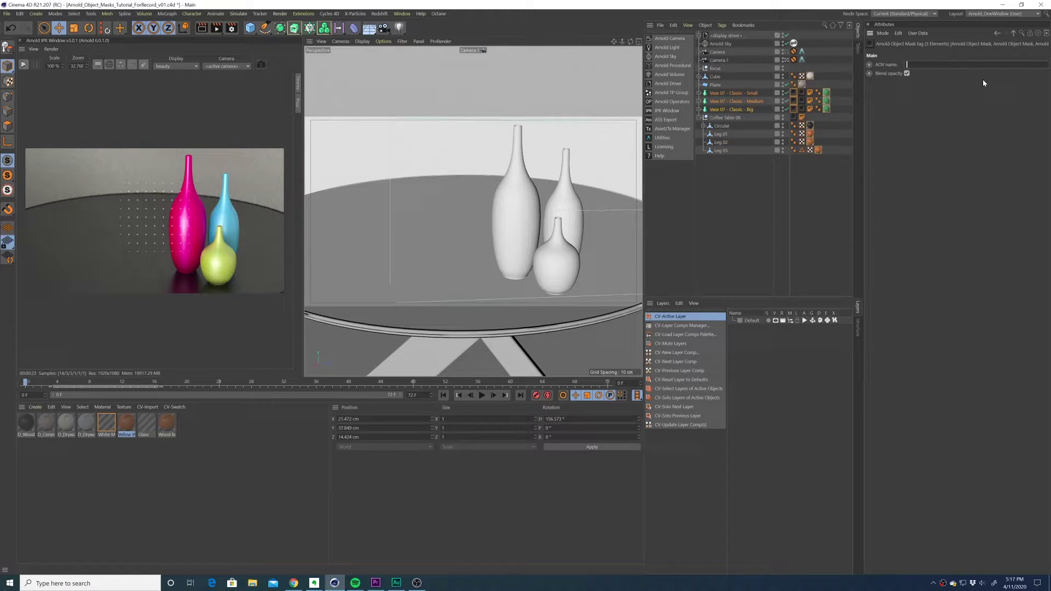
{"action": "type", "text": "vase_group"}
Step: Move coffee_table, vase_big, vase_group, vase_medium and vase_small to Active AOVs in Arnold render settings
{"action": "left_click", "coordinate": [750, 208]}
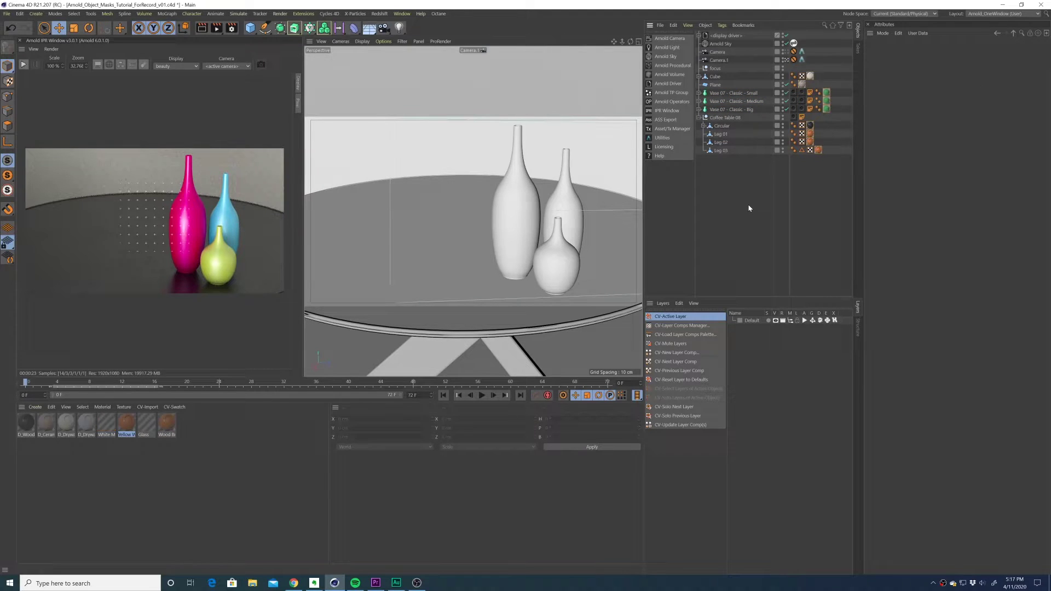
{"action": "left_click", "coordinate": [232, 27]}
{"action": "left_click", "coordinate": [391, 57]}
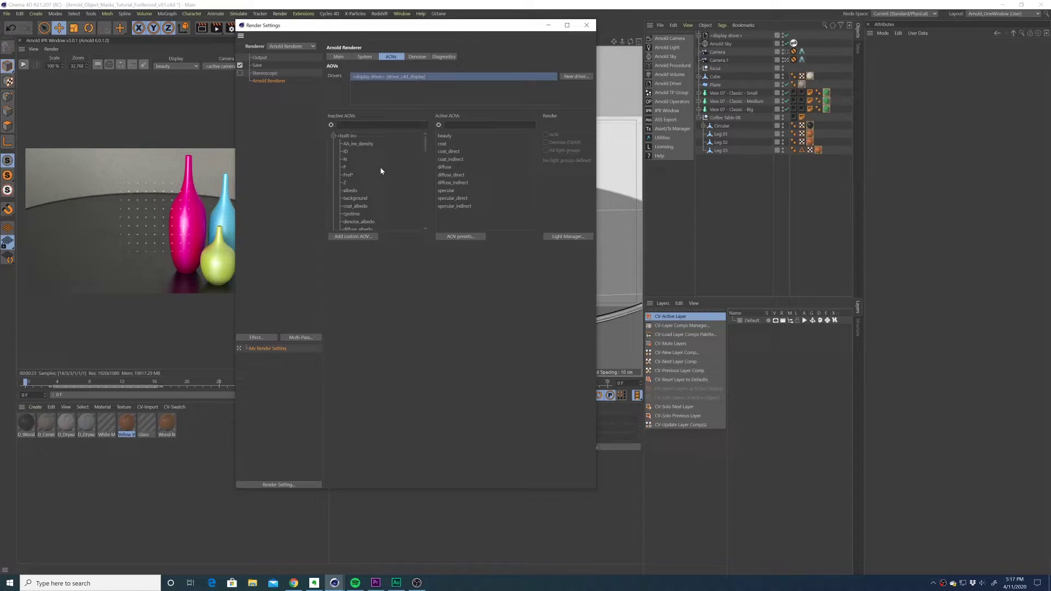
{"action": "scroll", "coordinate": [381, 170], "scroll_direction": "down", "scroll_amount": 10}
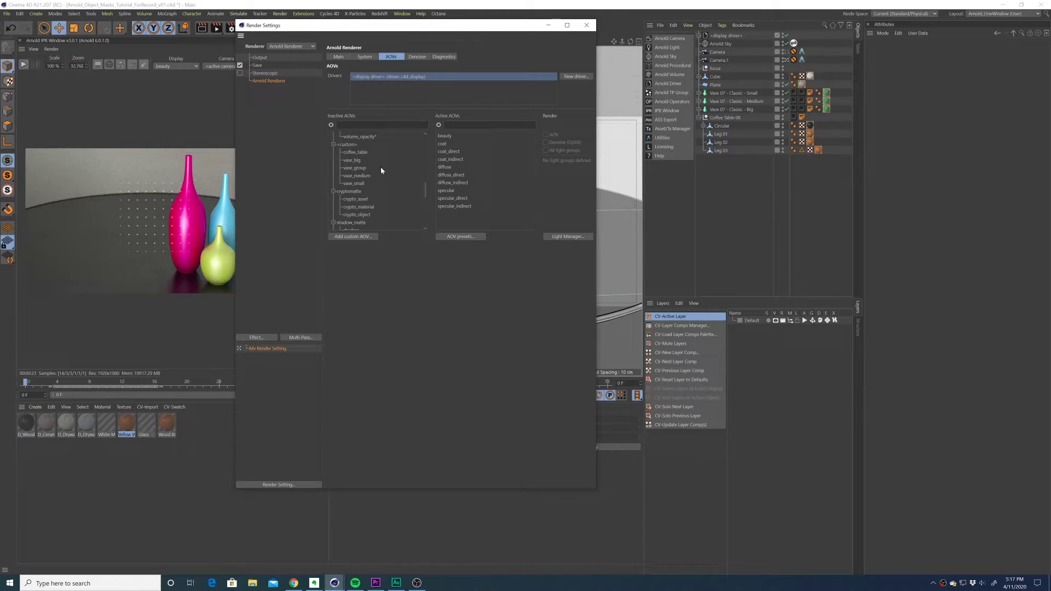
{"action": "left_click", "coordinate": [354, 153]}
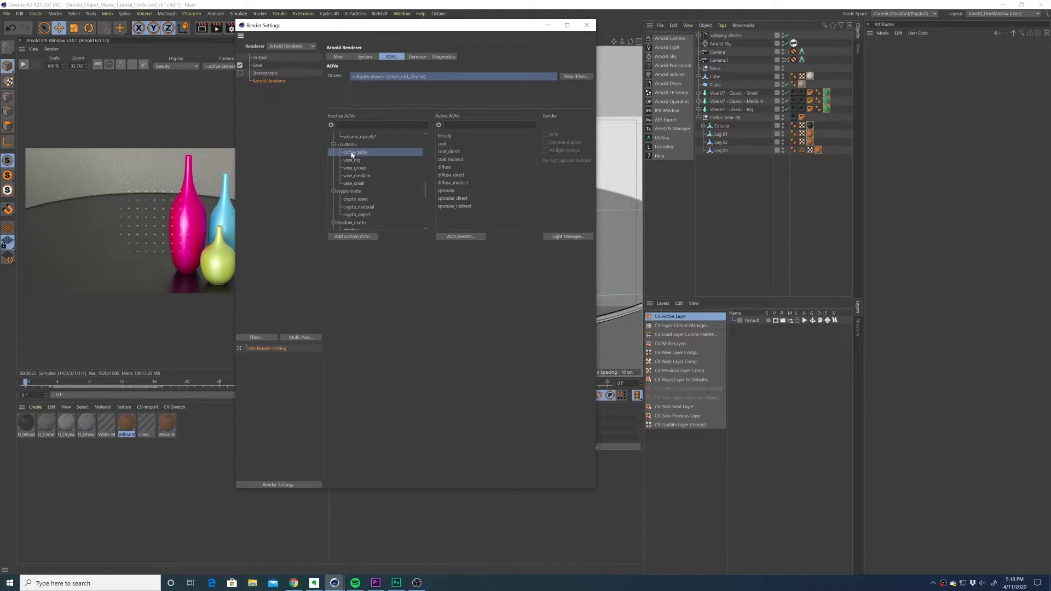
{"action": "left_click", "coordinate": [357, 184], "text": "shift"}
{"action": "double_click", "coordinate": [368, 181]}
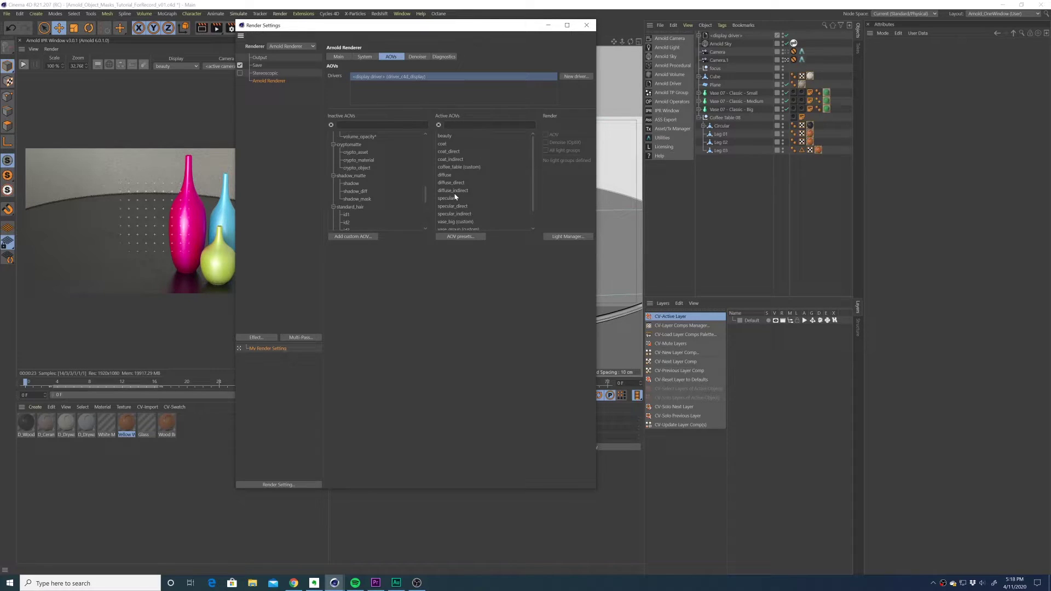
{"action": "scroll", "coordinate": [466, 211], "scroll_direction": "down", "scroll_amount": 2}
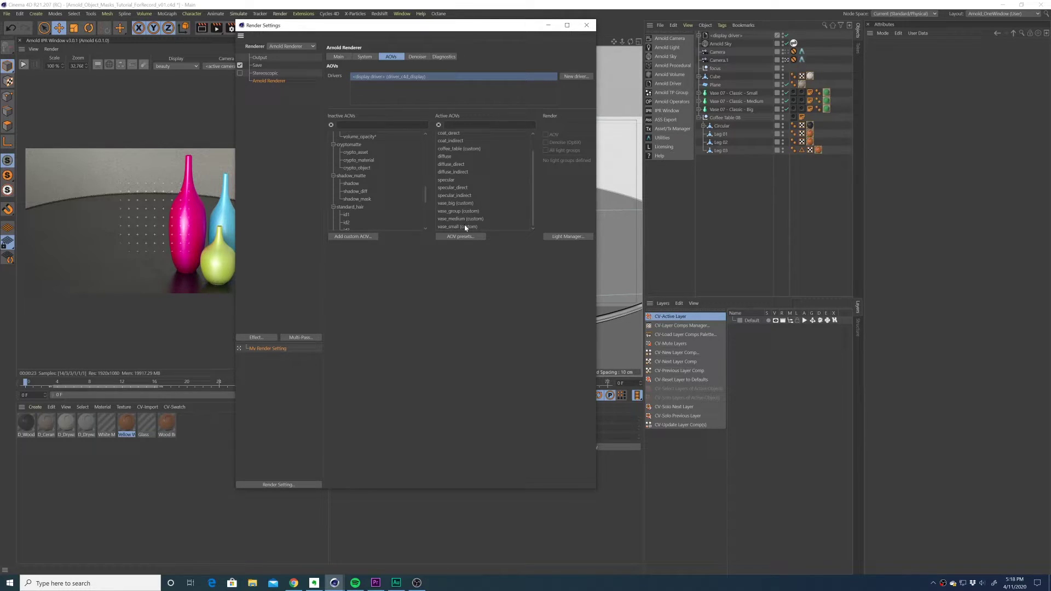
{"action": "left_click", "coordinate": [698, 36]}
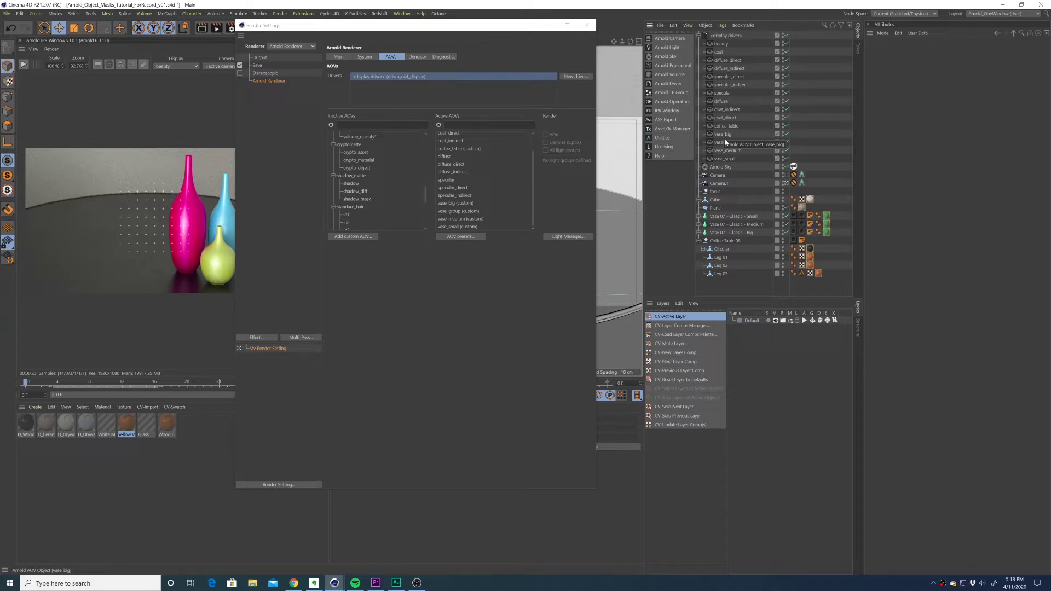
{"action": "left_click", "coordinate": [700, 35]}
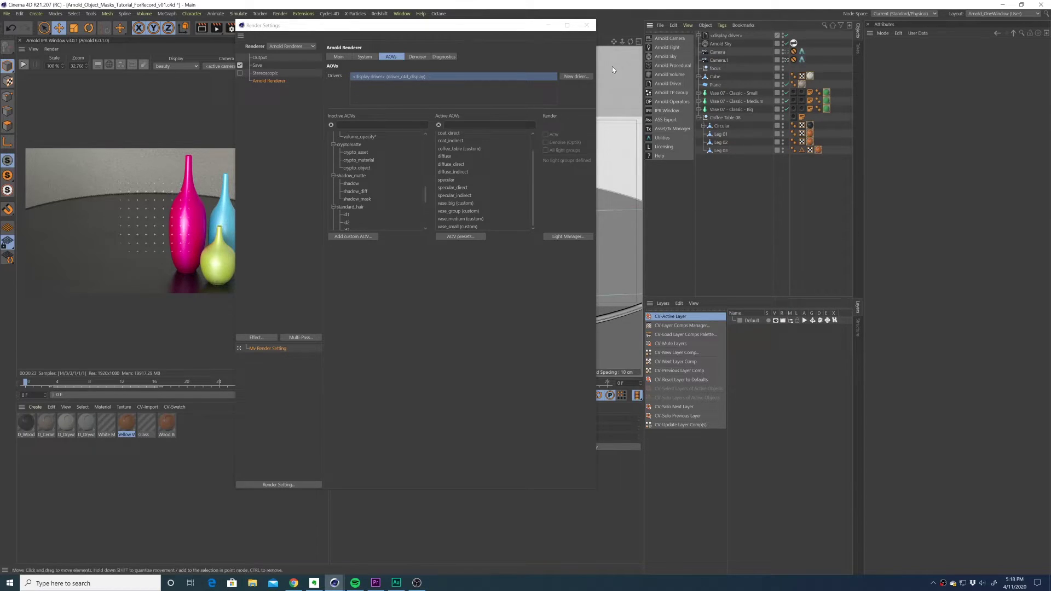
Step: Restart the Arnold IPR and preview the vase_small, vase_medium and coffee_table masks
{"action": "left_click", "coordinate": [587, 25]}
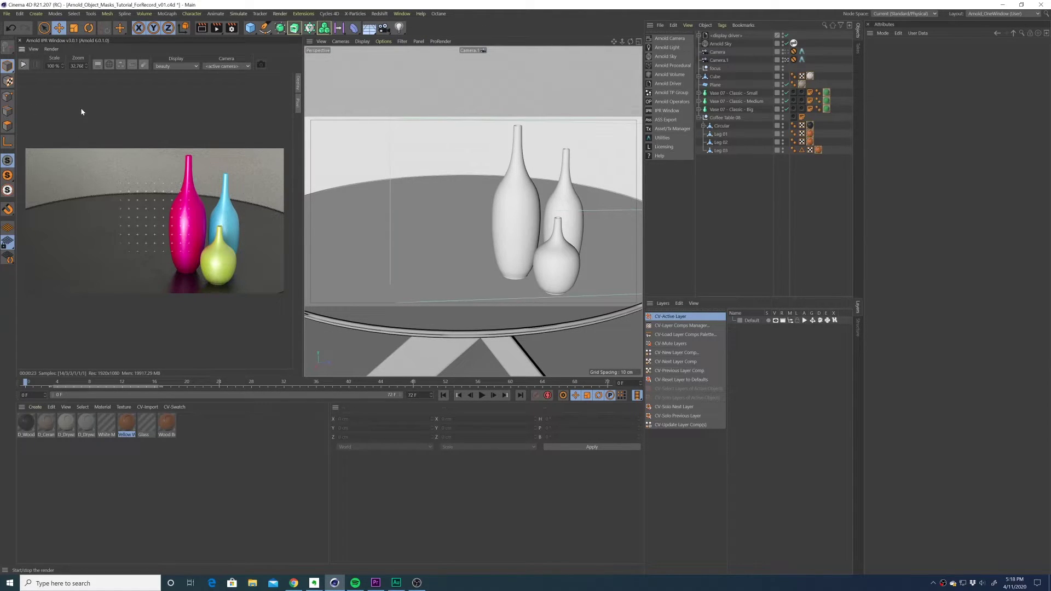
{"action": "left_click", "coordinate": [24, 65]}
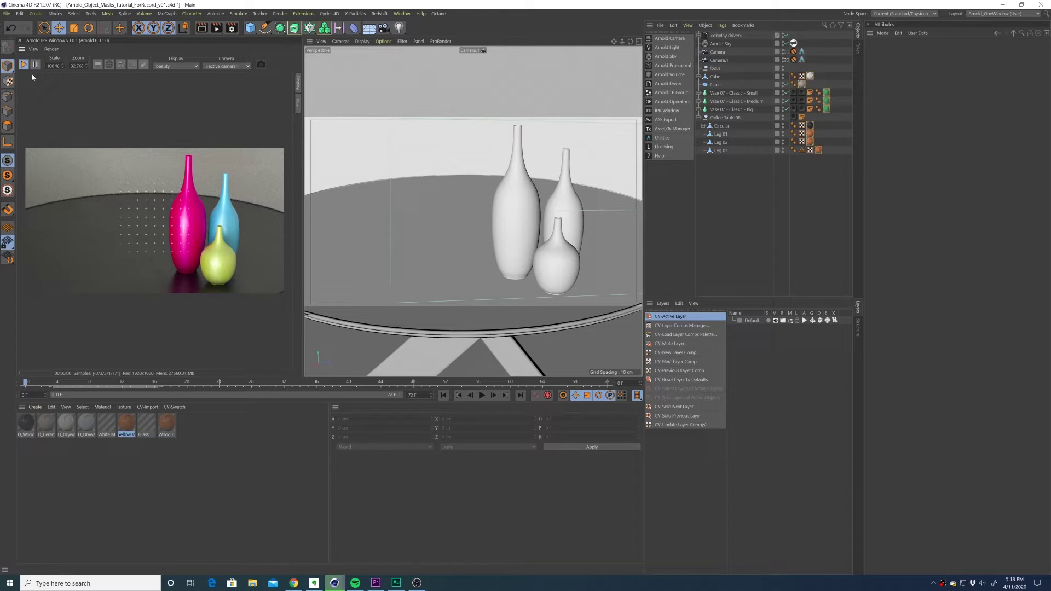
{"action": "left_click", "coordinate": [176, 66]}
{"action": "left_click", "coordinate": [176, 212]}
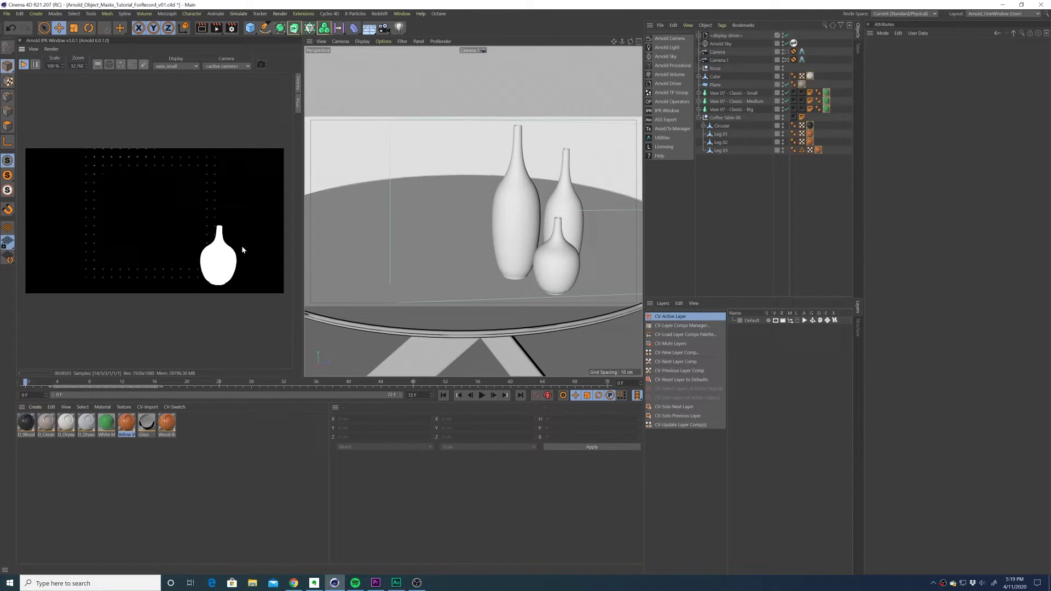
{"action": "left_click", "coordinate": [175, 65]}
{"action": "left_click", "coordinate": [176, 201]}
{"action": "left_click", "coordinate": [175, 66]}
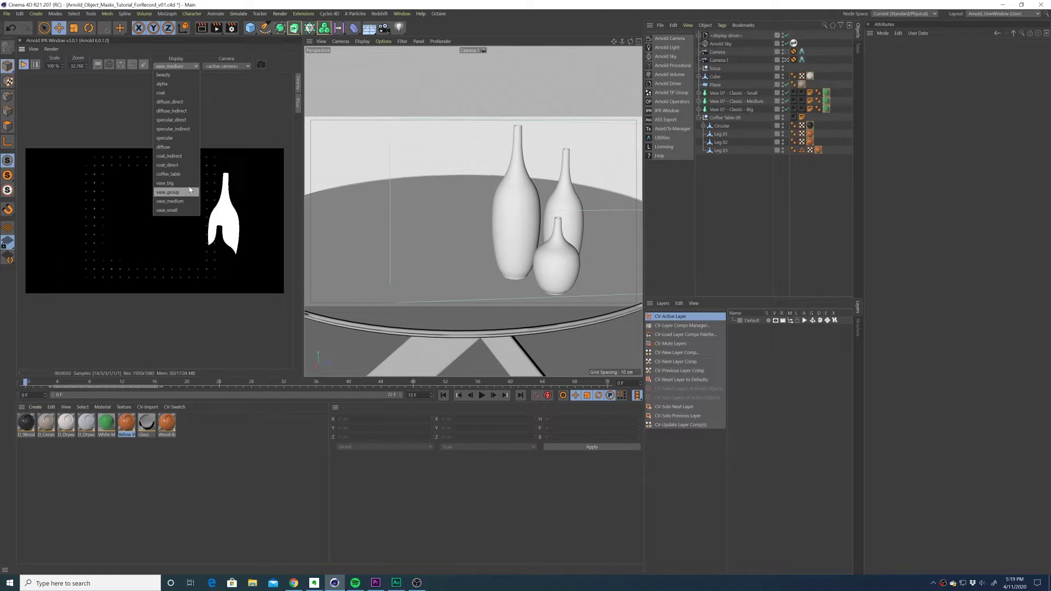
{"action": "left_click", "coordinate": [180, 180]}
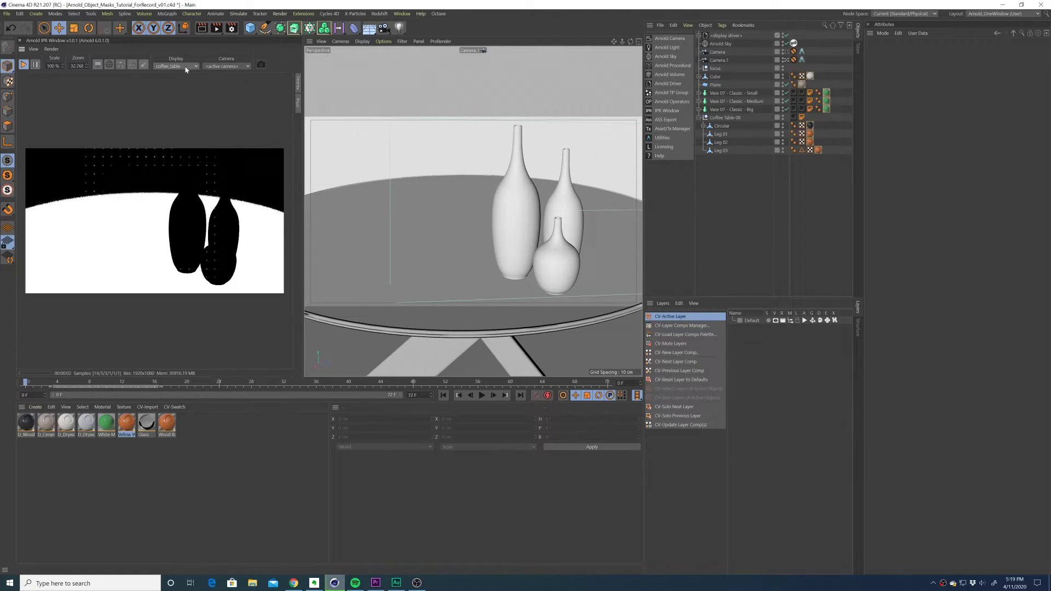
{"action": "left_click", "coordinate": [175, 65]}
{"action": "left_click", "coordinate": [200, 185]}
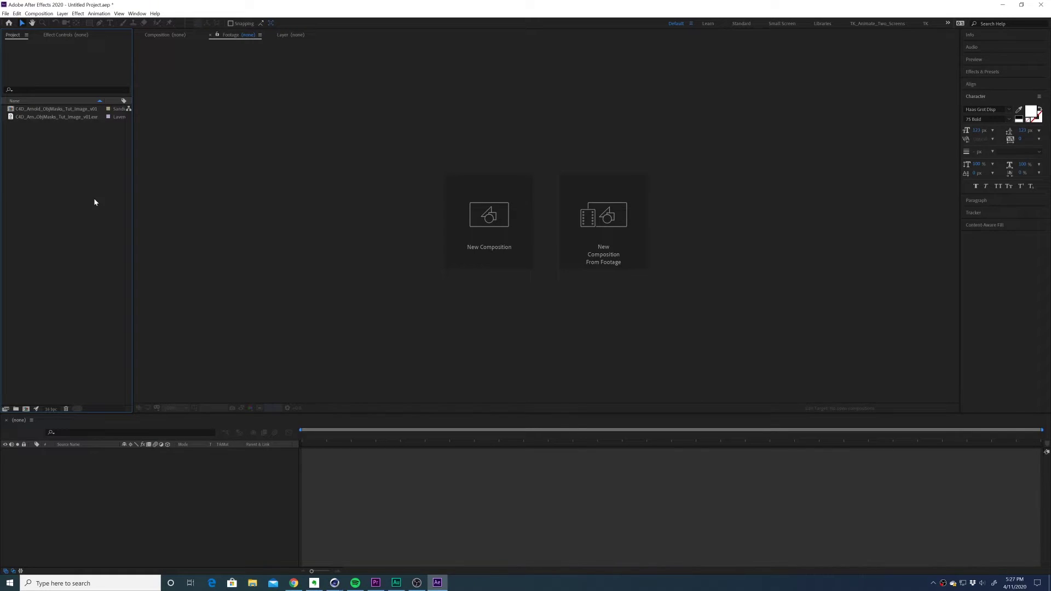
Step: Inspect the v01 composition, then make a new v02 composition from the EXR footage
{"action": "double_click", "coordinate": [82, 109]}
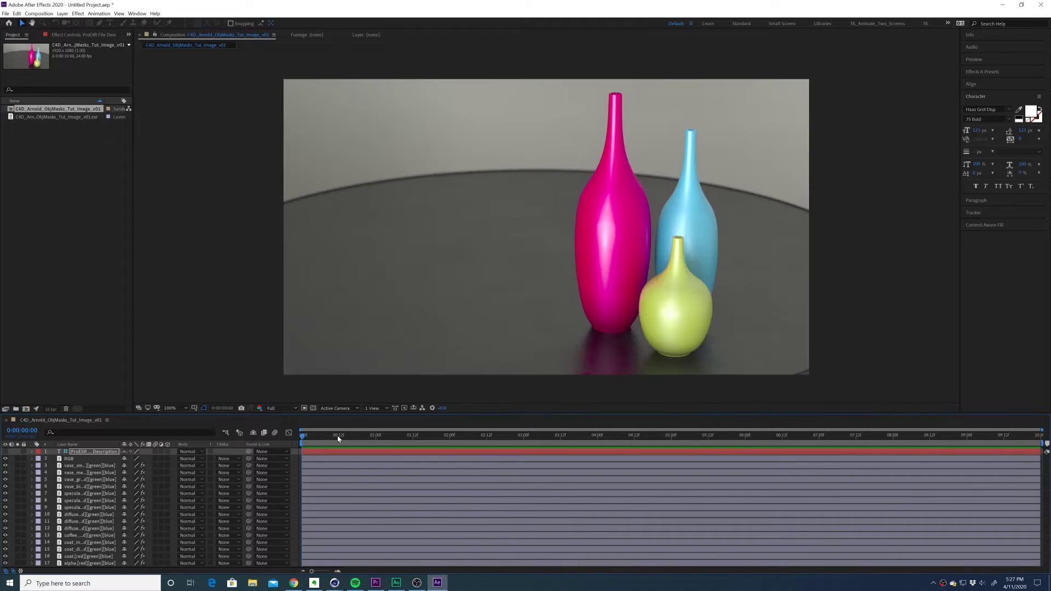
{"action": "left_click_drag", "start_coordinate": [337, 435], "coordinate": [400, 446]}
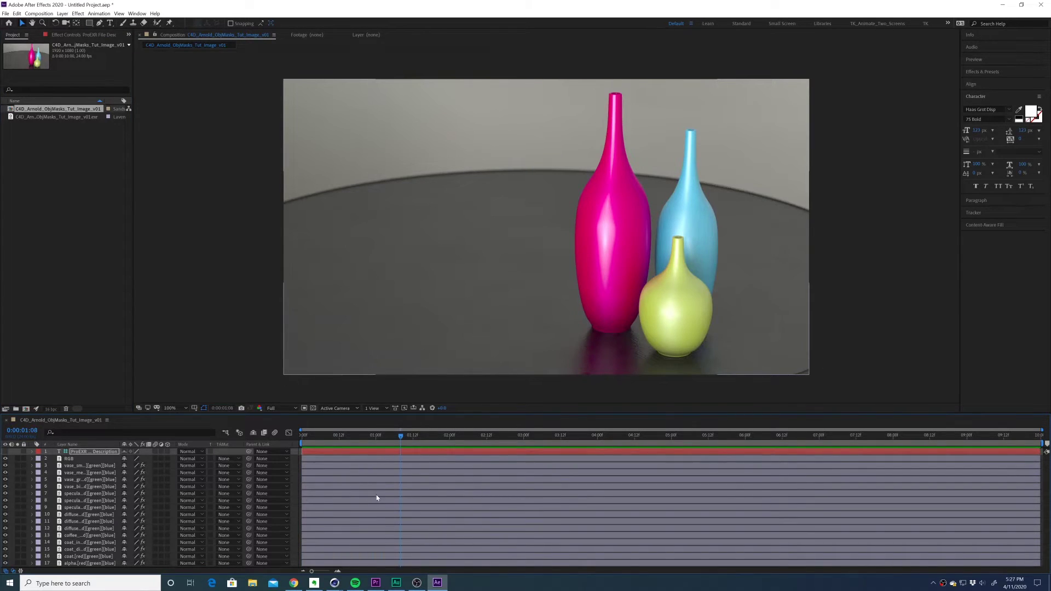
{"action": "left_click_drag", "start_coordinate": [428, 414], "coordinate": [285, 343]}
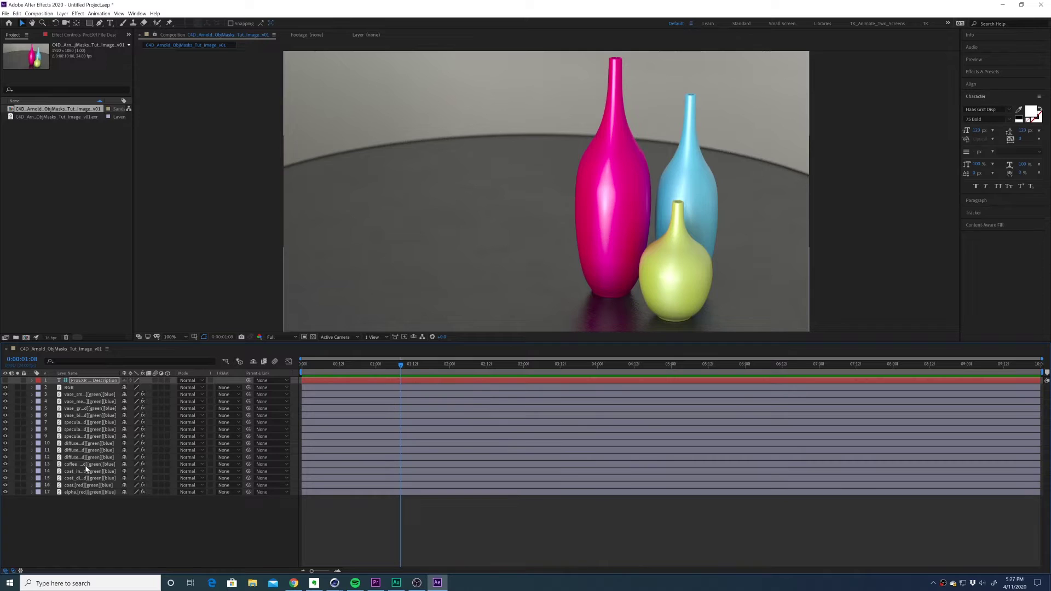
{"action": "left_click", "coordinate": [69, 117]}
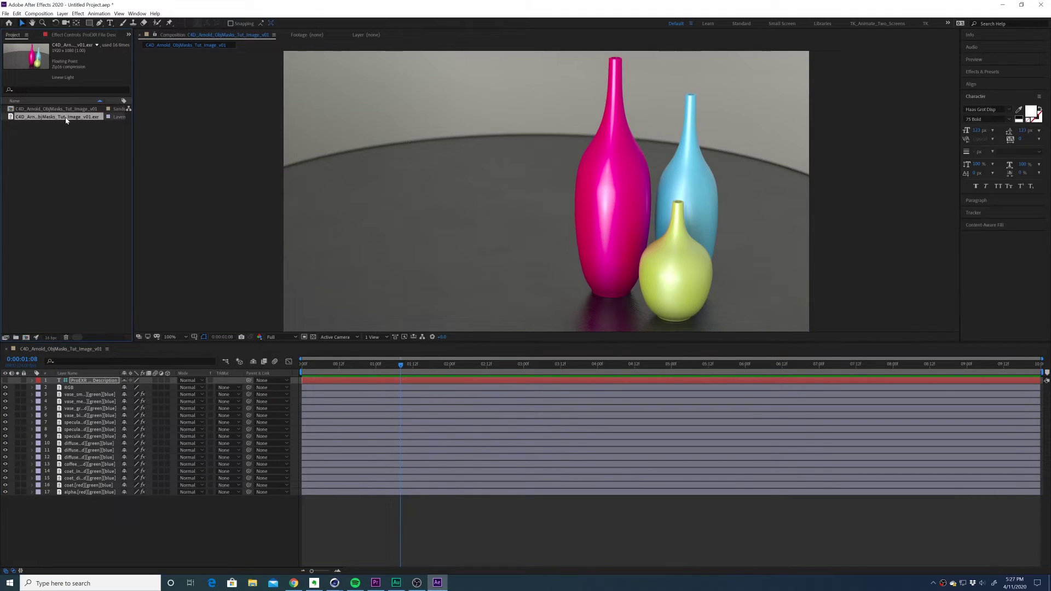
{"action": "left_click_drag", "start_coordinate": [26, 346], "coordinate": [25, 338]}
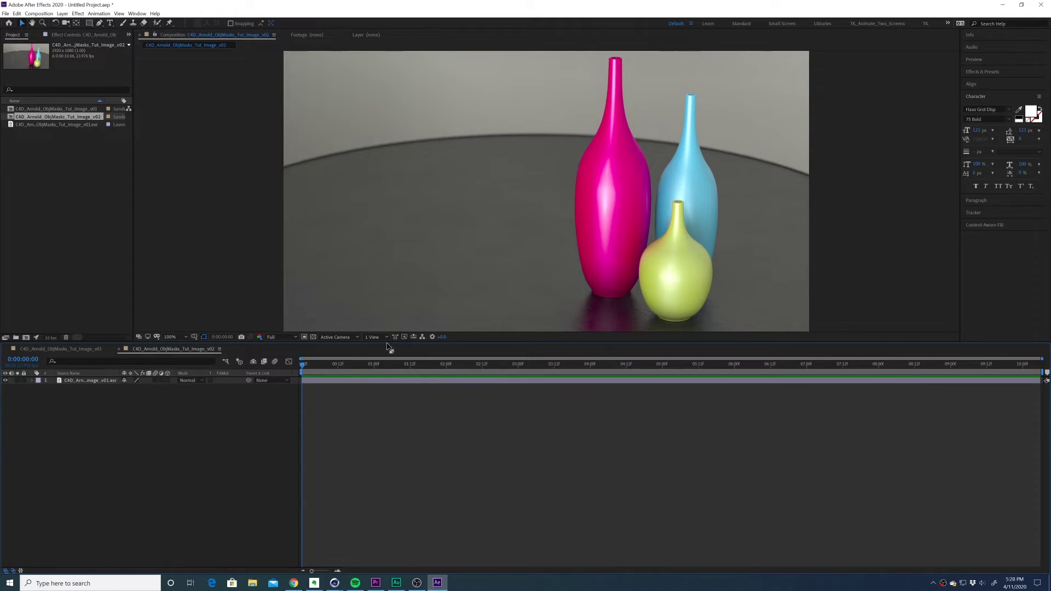
Step: Duplicate the EXR layer and apply EXtractoR with Layers set to vase_big
{"action": "left_click_drag", "start_coordinate": [386, 343], "coordinate": [386, 420]}
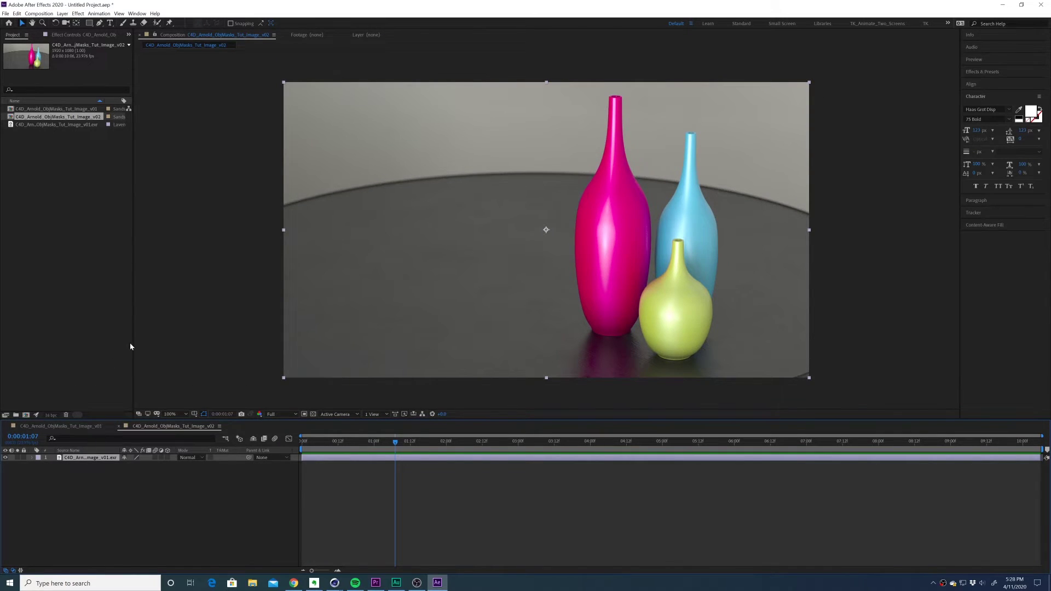
{"action": "key", "text": "ctrl+d"}
{"action": "left_click", "coordinate": [78, 14]}
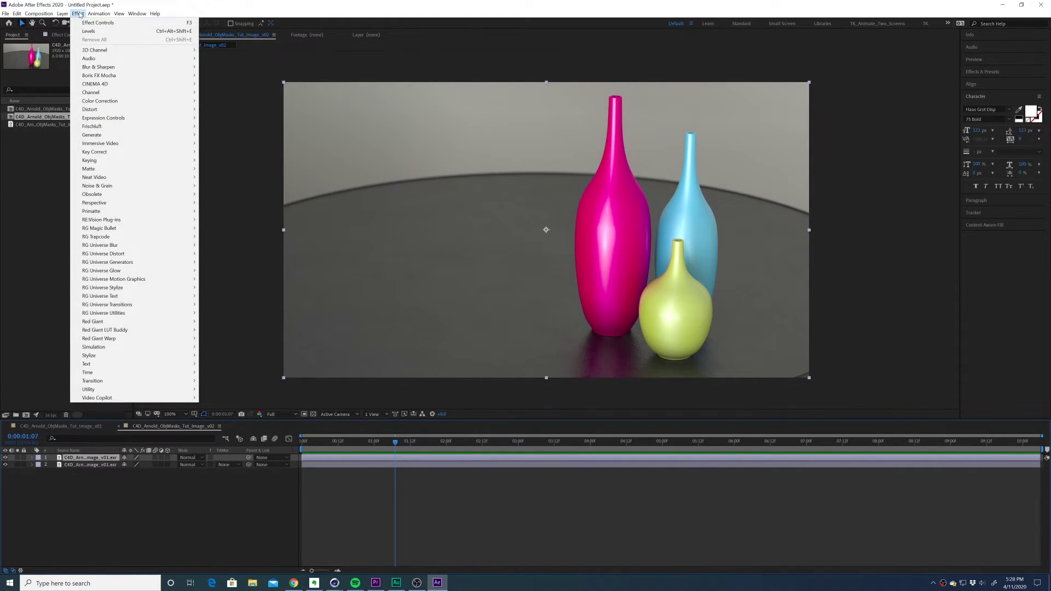
{"action": "mouse_move", "coordinate": [150, 52]}
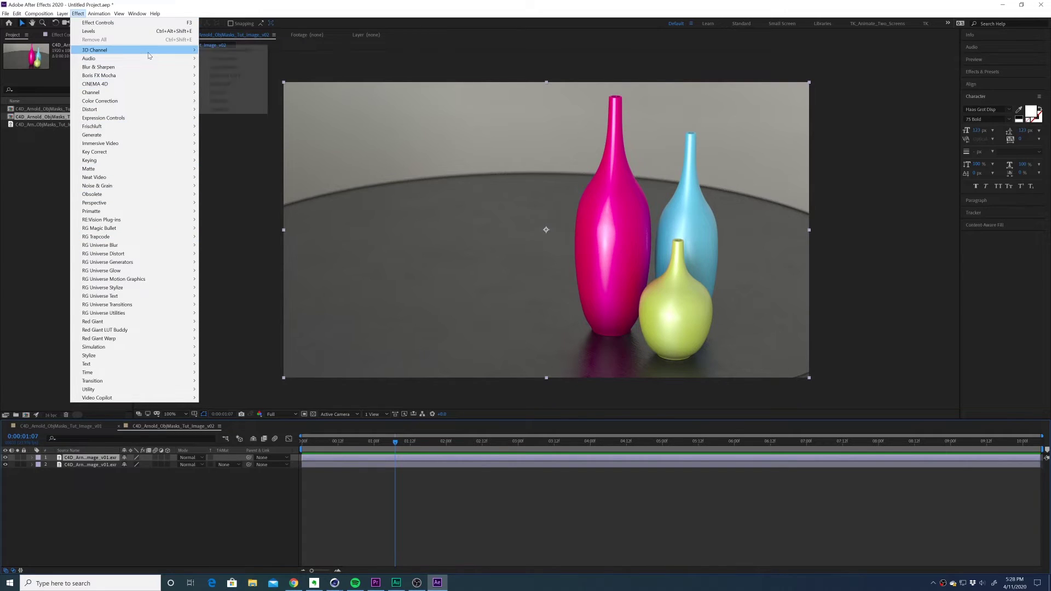
{"action": "left_click", "coordinate": [220, 83]}
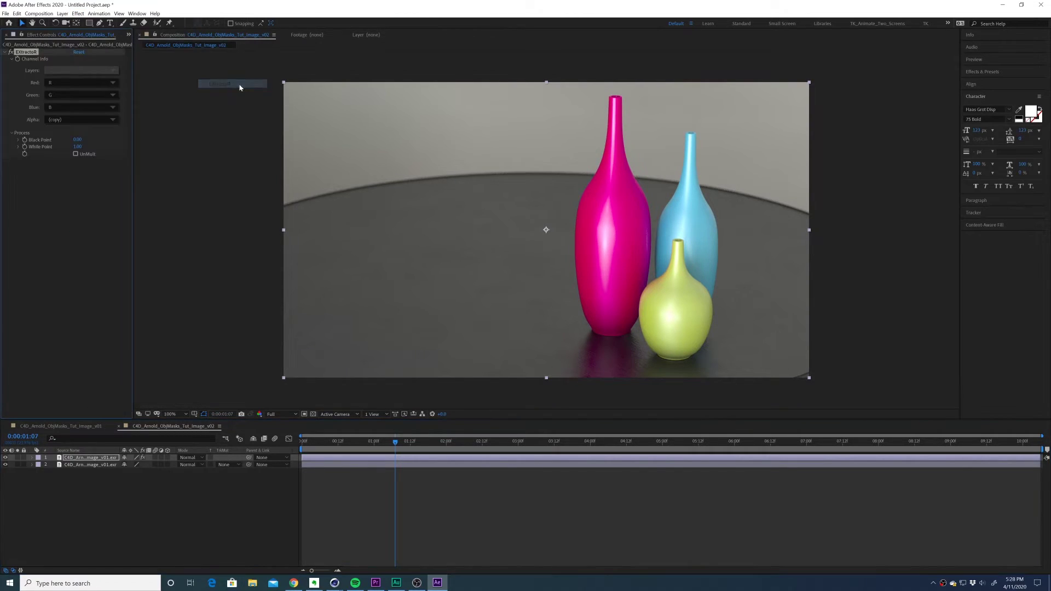
{"action": "left_click", "coordinate": [46, 70]}
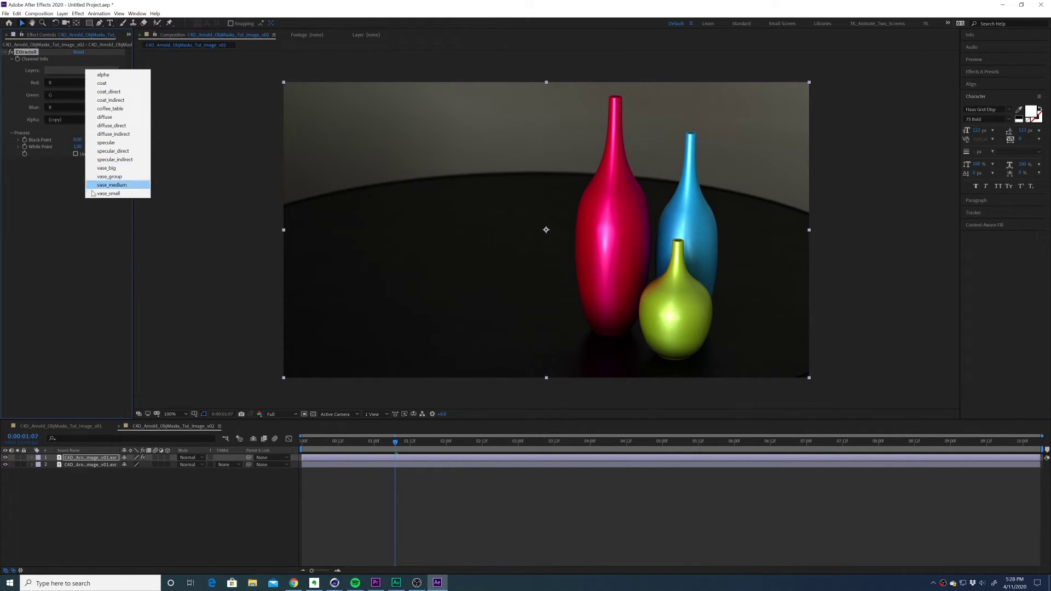
{"action": "left_click", "coordinate": [110, 168]}
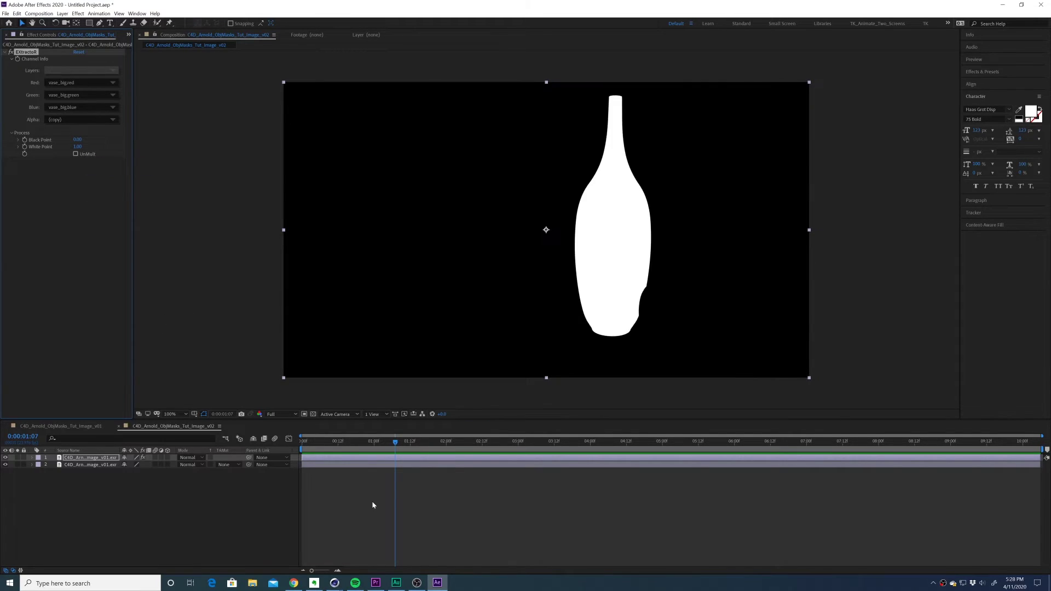
Step: Move the current time to 0:00:02:02 and return to the v01 composition
{"action": "left_click", "coordinate": [372, 501]}
{"action": "left_click_drag", "start_coordinate": [396, 441], "coordinate": [452, 442]}
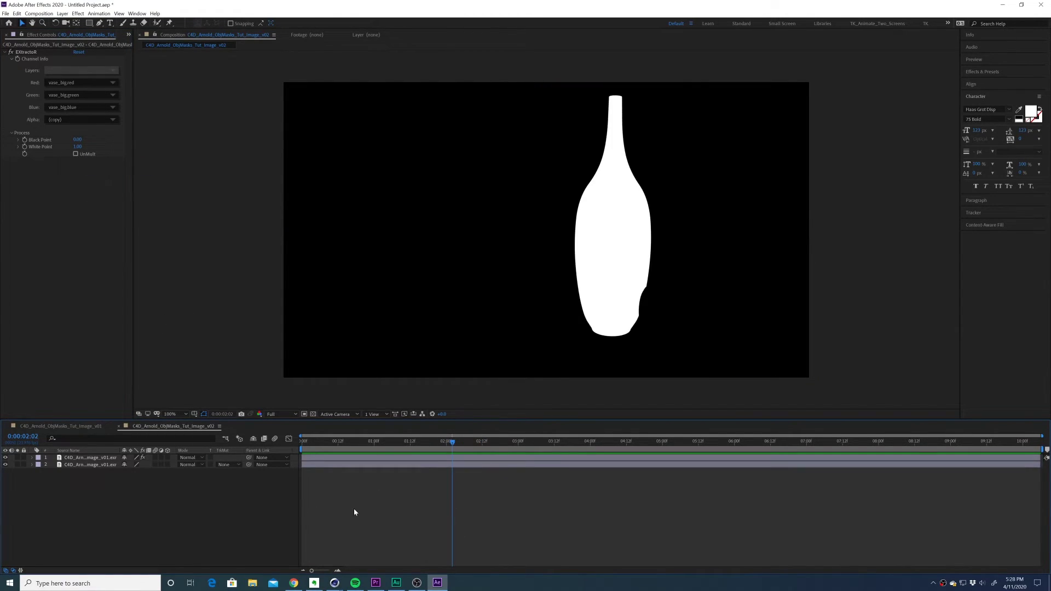
{"action": "left_click", "coordinate": [93, 426]}
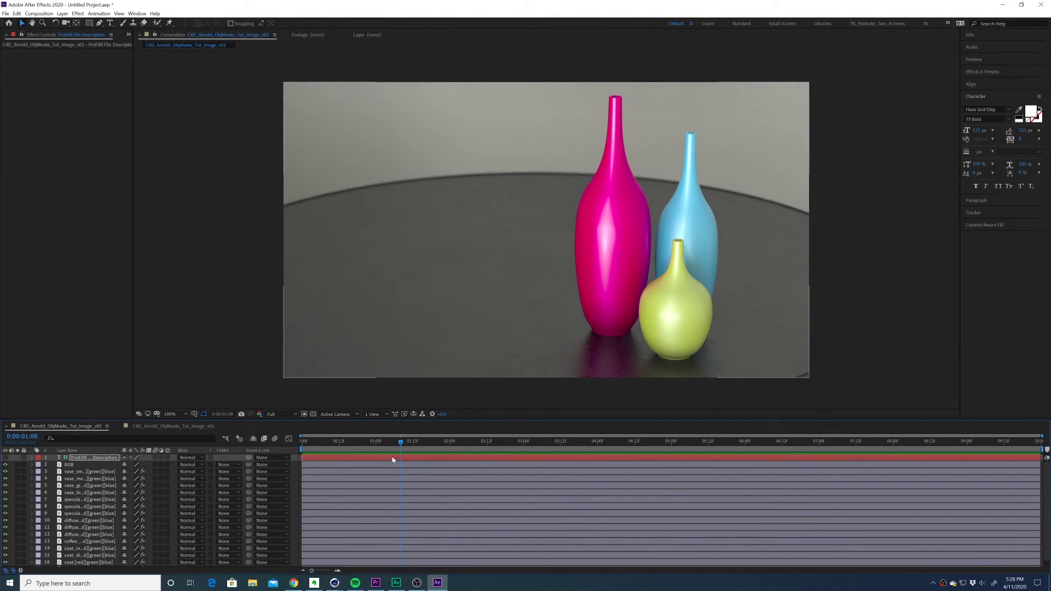
Step: Move the four vase mask layers above the RGB layer
{"action": "left_click", "coordinate": [423, 442]}
{"action": "key", "text": "Delete"}
{"action": "left_click", "coordinate": [90, 485]}
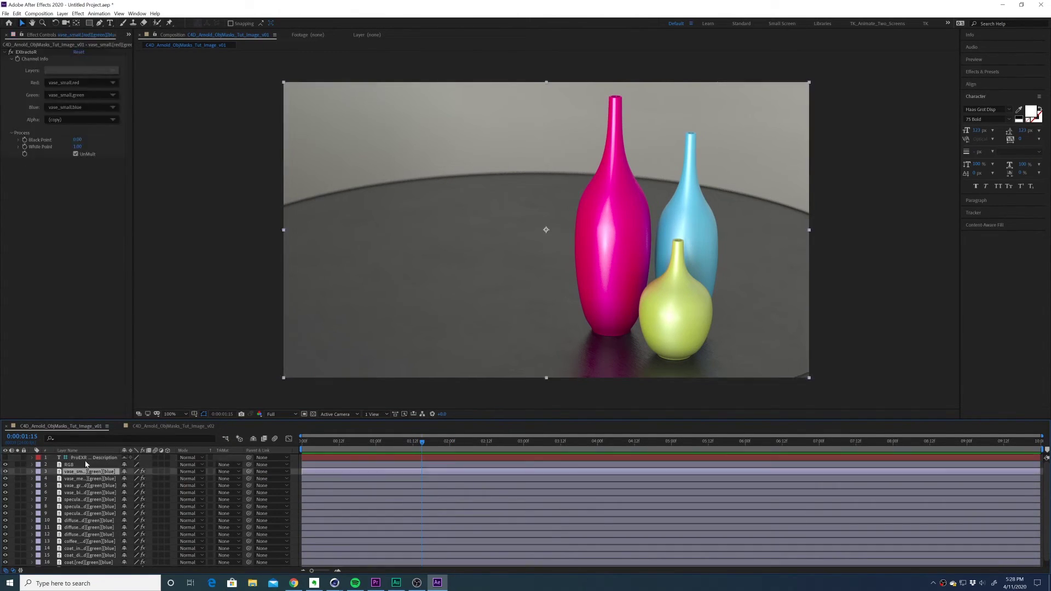
{"action": "left_click", "coordinate": [87, 464], "text": "shift"}
{"action": "left_click_drag", "start_coordinate": [87, 461], "coordinate": [87, 456]}
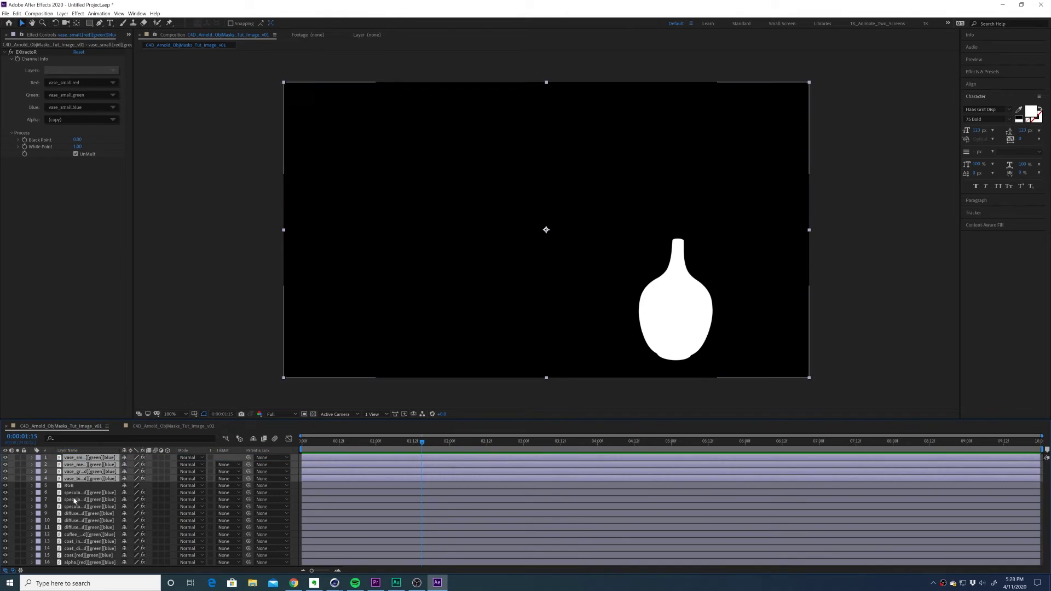
Step: Solo each vase mask layer in turn, ending with vase_big, to check the mattes
{"action": "left_click", "coordinate": [18, 464]}
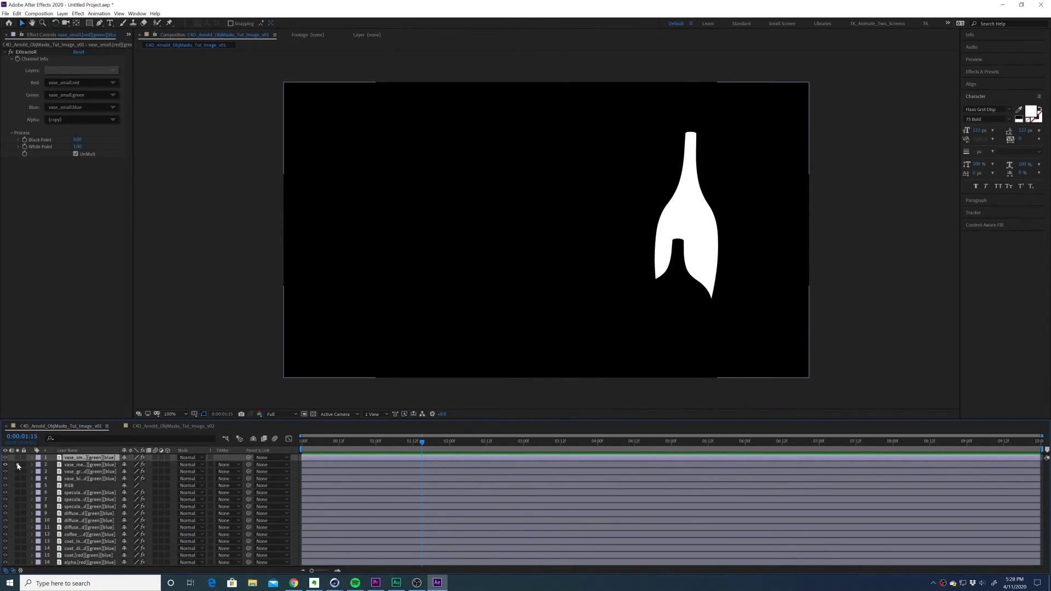
{"action": "left_click", "coordinate": [18, 465]}
{"action": "left_click", "coordinate": [18, 472]}
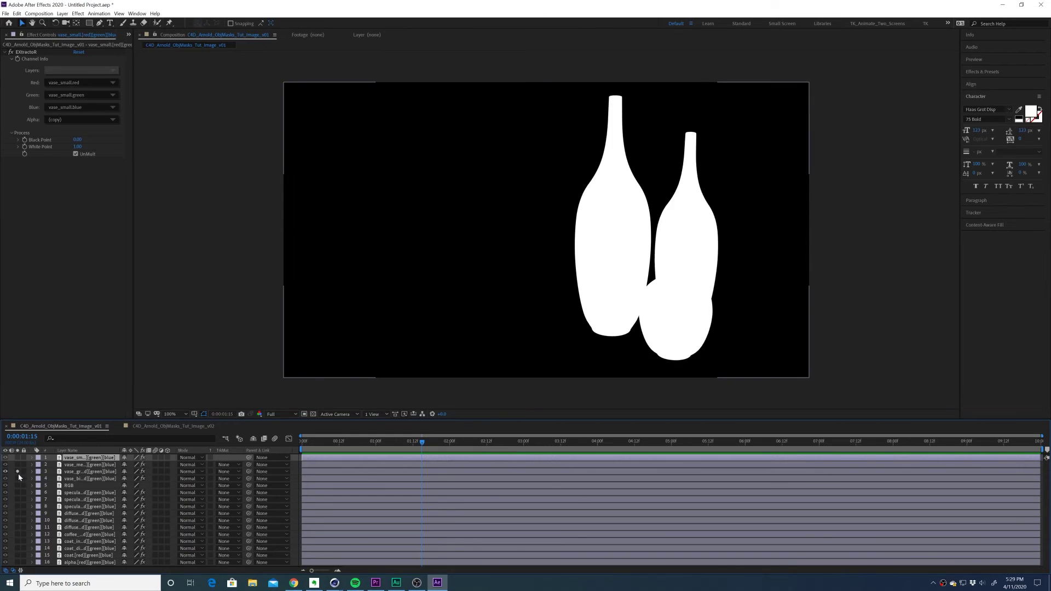
{"action": "left_click", "coordinate": [18, 478]}
{"action": "left_click", "coordinate": [18, 479]}
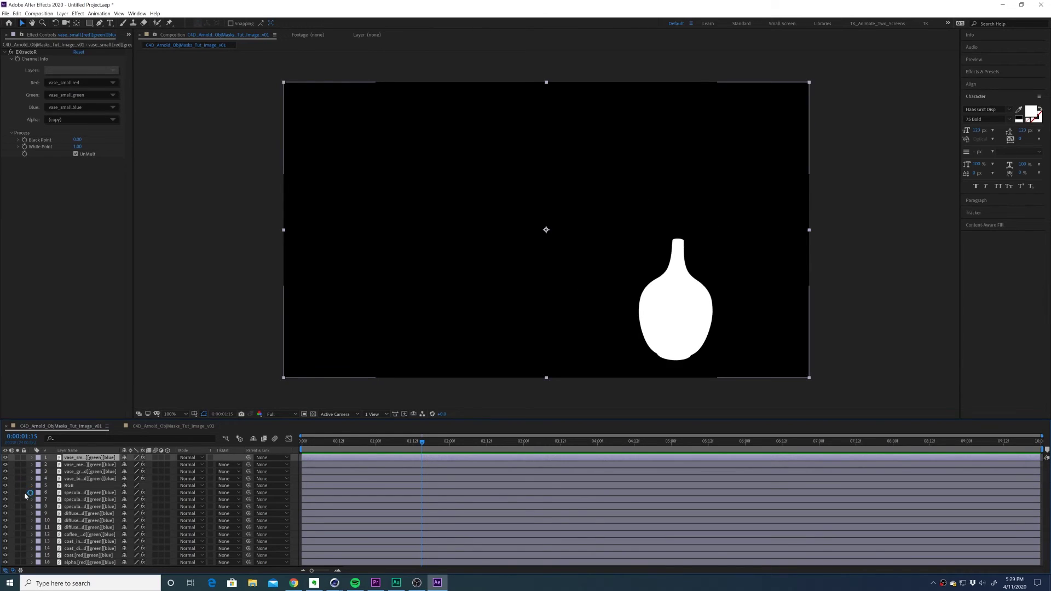
Step: Set the RGB layer's track matte to Luma Matte so only the pink vase shows
{"action": "left_click", "coordinate": [93, 479]}
{"action": "left_click", "coordinate": [88, 486]}
{"action": "left_click", "coordinate": [224, 486]}
{"action": "left_click", "coordinate": [241, 521]}
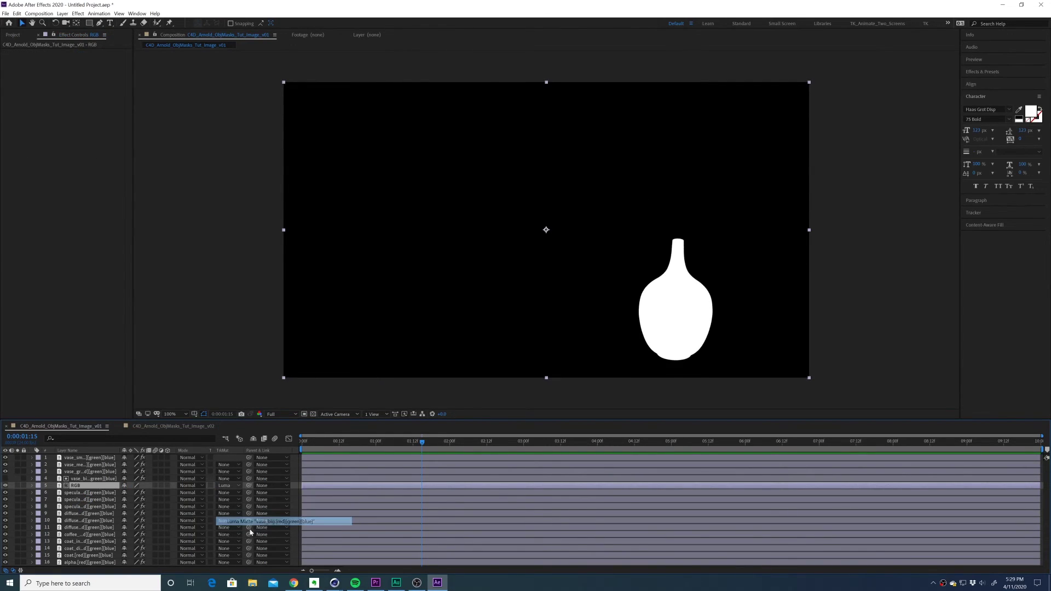